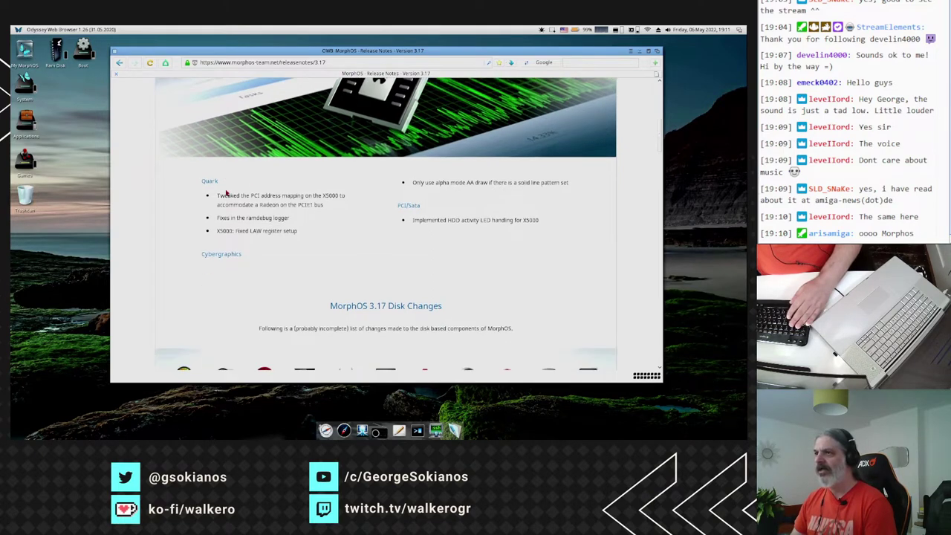
Check the installed MorphOS version in the About MorphOS window, and close that window.
{"action": "scroll", "coordinate": [175, 111], "scroll_direction": "up", "scroll_amount": 1}
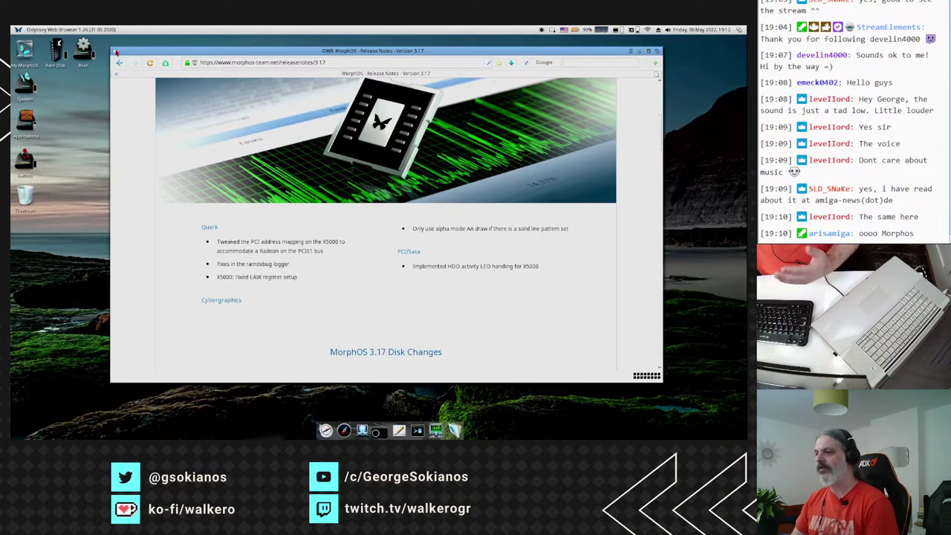
{"action": "scroll", "coordinate": [356, 117], "scroll_direction": "up", "scroll_amount": 6}
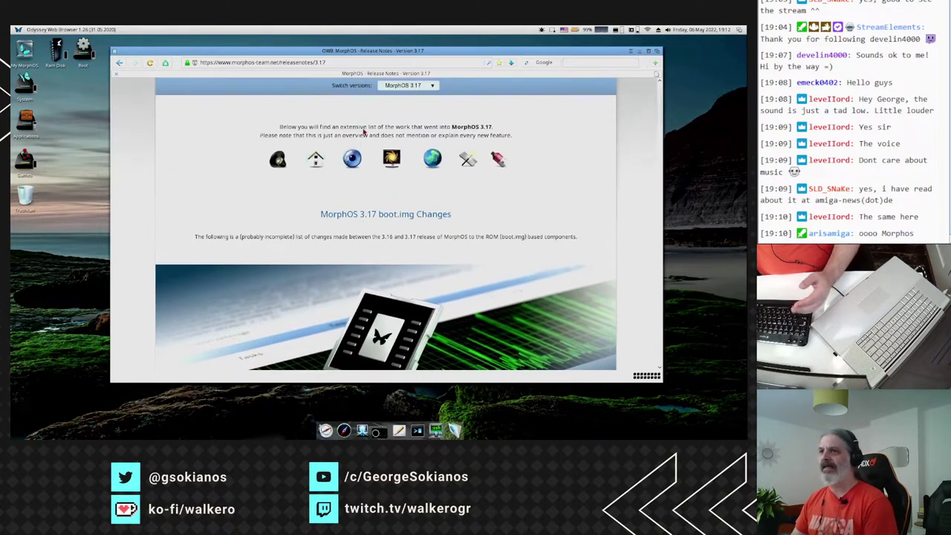
{"action": "right_click", "coordinate": [33, 64]}
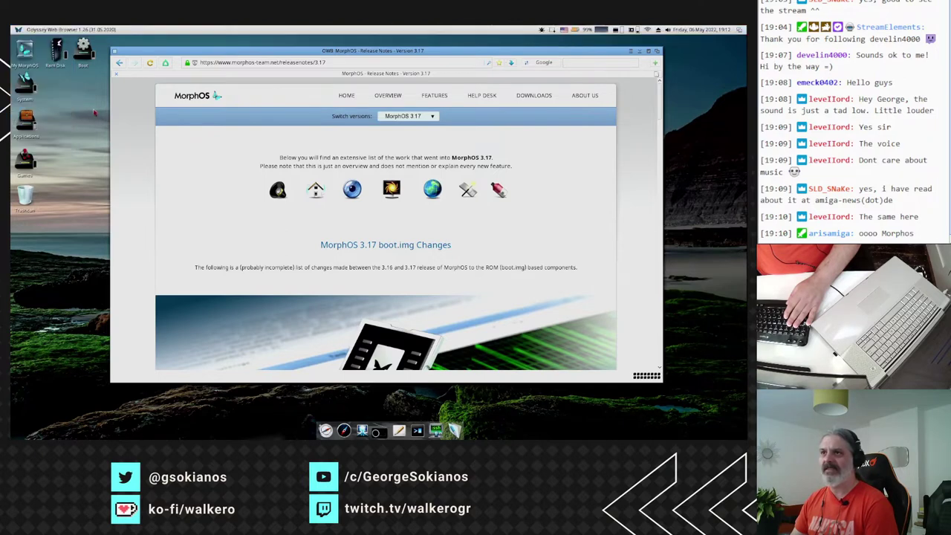
{"action": "left_click", "coordinate": [31, 37]}
{"action": "right_click", "coordinate": [31, 34]}
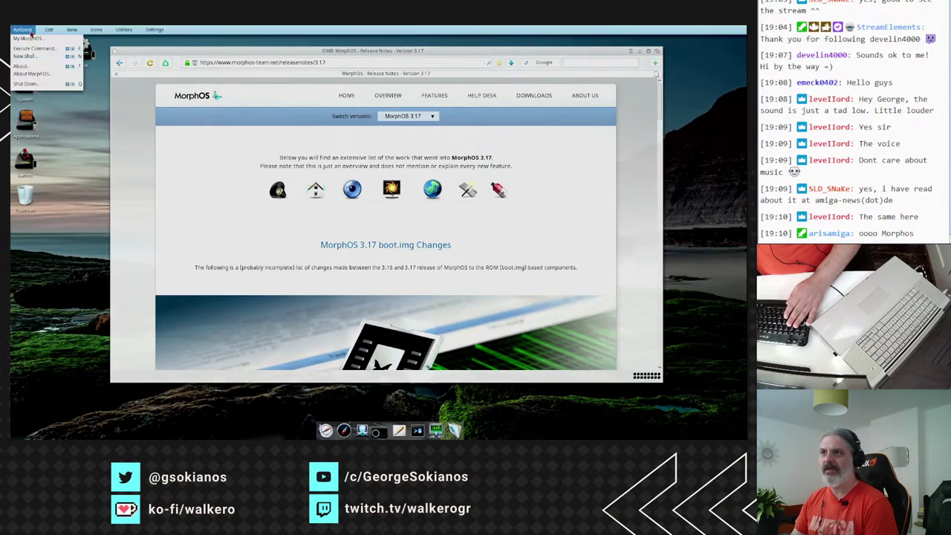
{"action": "left_click", "coordinate": [26, 74]}
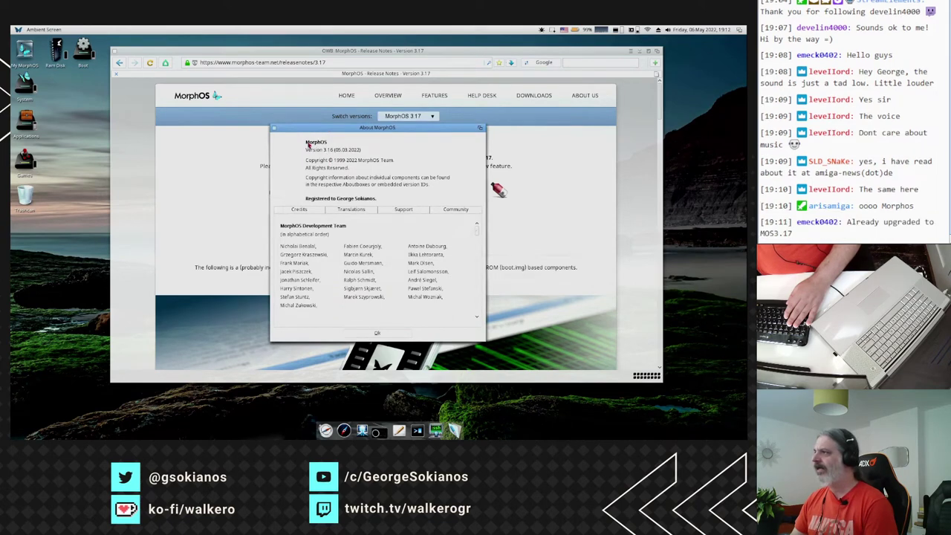
{"action": "left_click", "coordinate": [274, 128]}
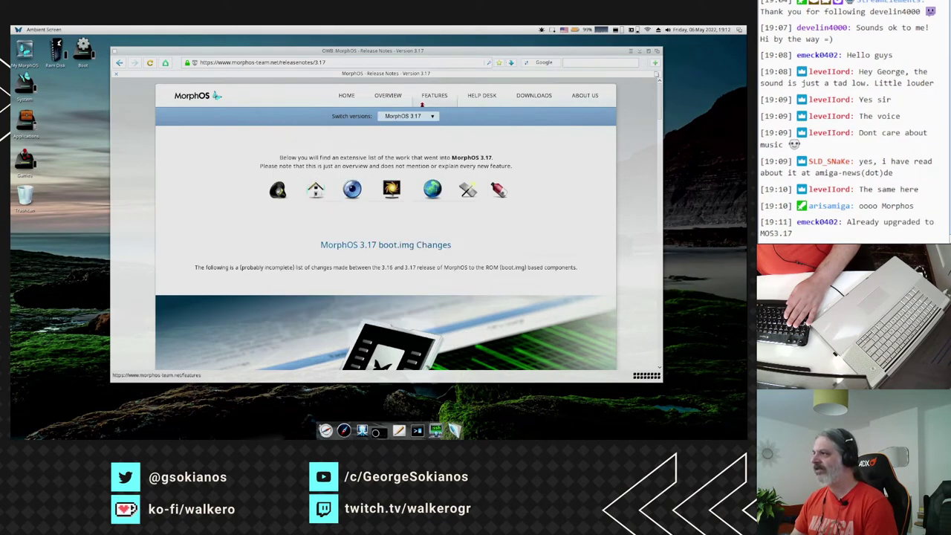
View the MorphOS 3.17 boot media on the site's Downloads page, and close the browser.
{"action": "left_click", "coordinate": [532, 95]}
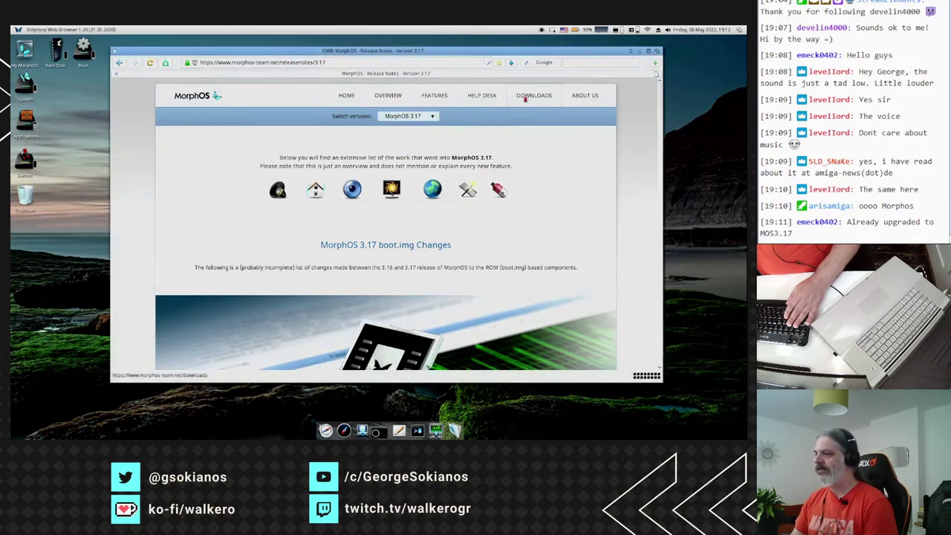
{"action": "scroll", "coordinate": [330, 208], "scroll_direction": "down", "scroll_amount": 5}
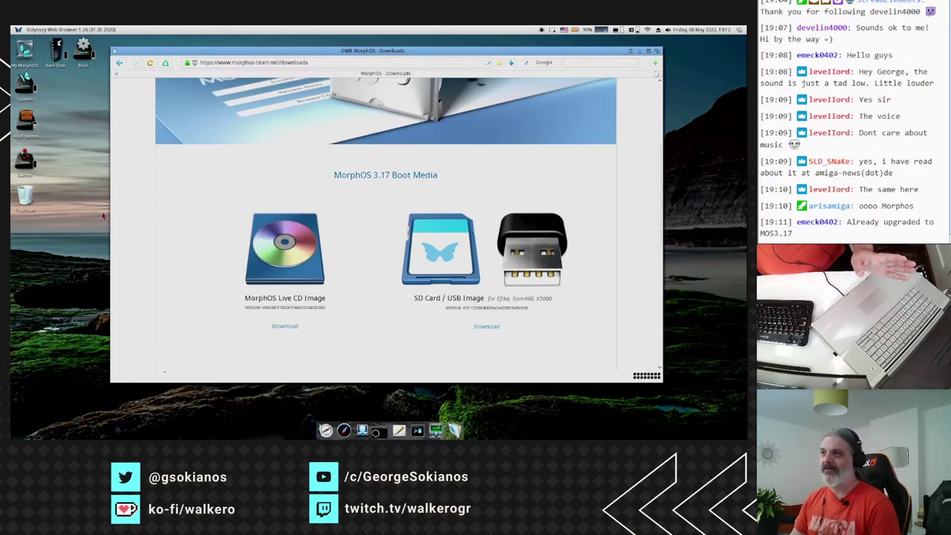
{"action": "left_click", "coordinate": [117, 51]}
{"action": "left_click", "coordinate": [358, 255]}
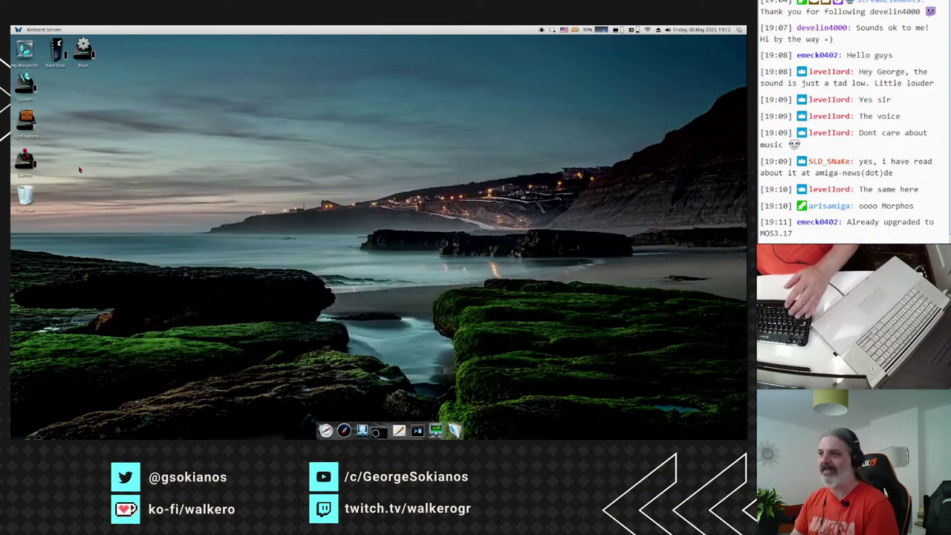
Open the Downloads drawer inside Internet on the Applications volume and show its files as a list.
{"action": "double_click", "coordinate": [25, 123]}
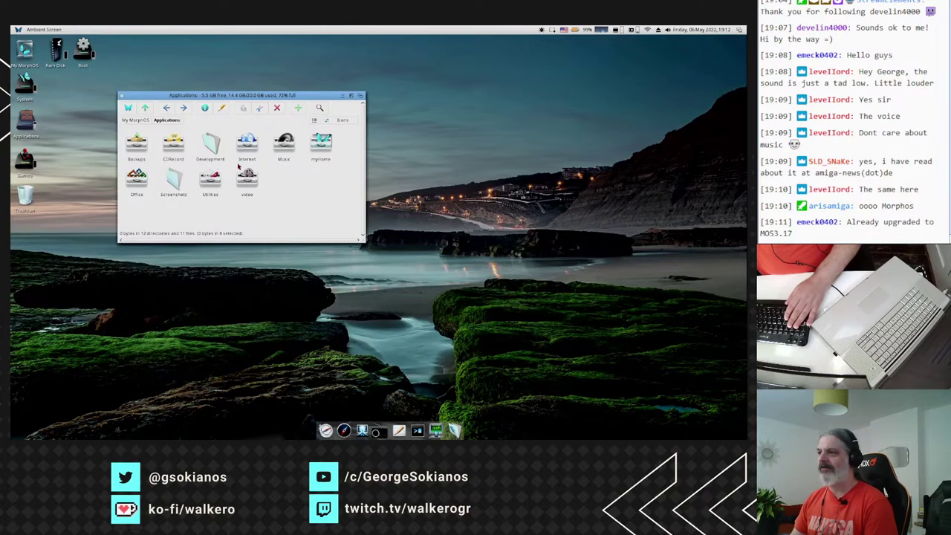
{"action": "double_click", "coordinate": [247, 143]}
{"action": "double_click", "coordinate": [211, 148]}
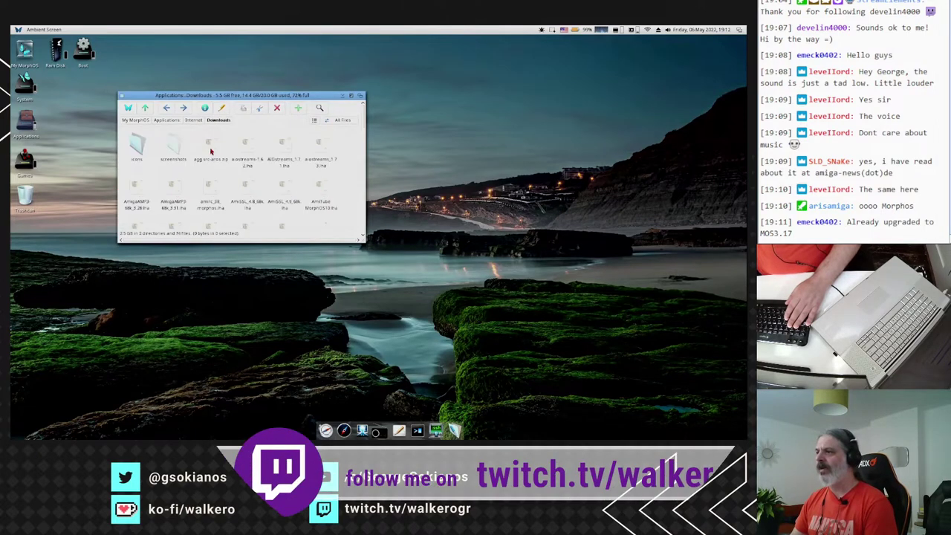
{"action": "left_click", "coordinate": [317, 121]}
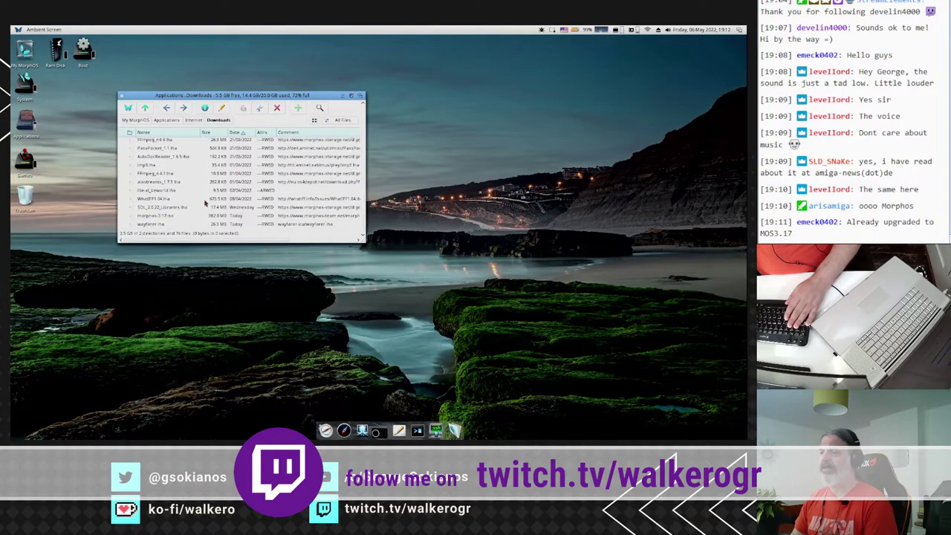
Mount the downloaded morphos-3.17.iso image.
{"action": "left_click", "coordinate": [158, 215]}
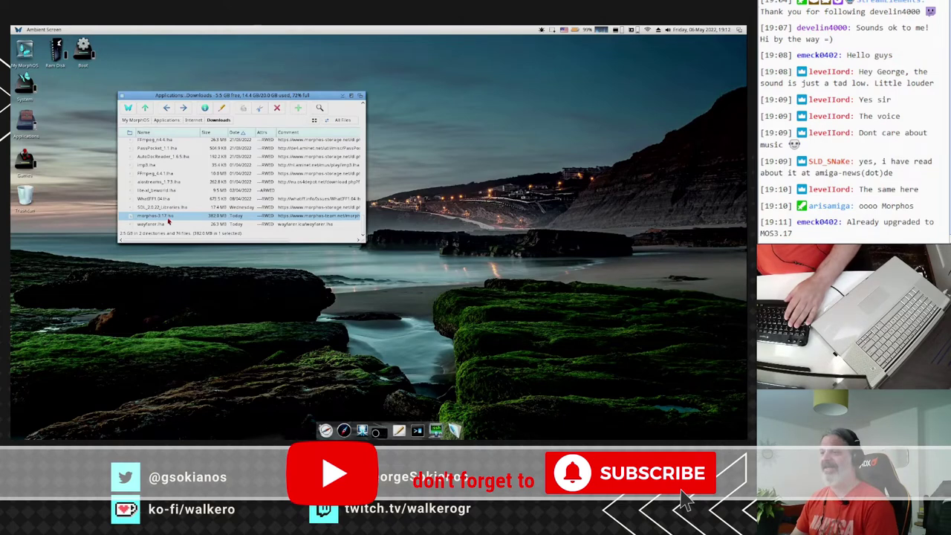
{"action": "right_click", "coordinate": [169, 222]}
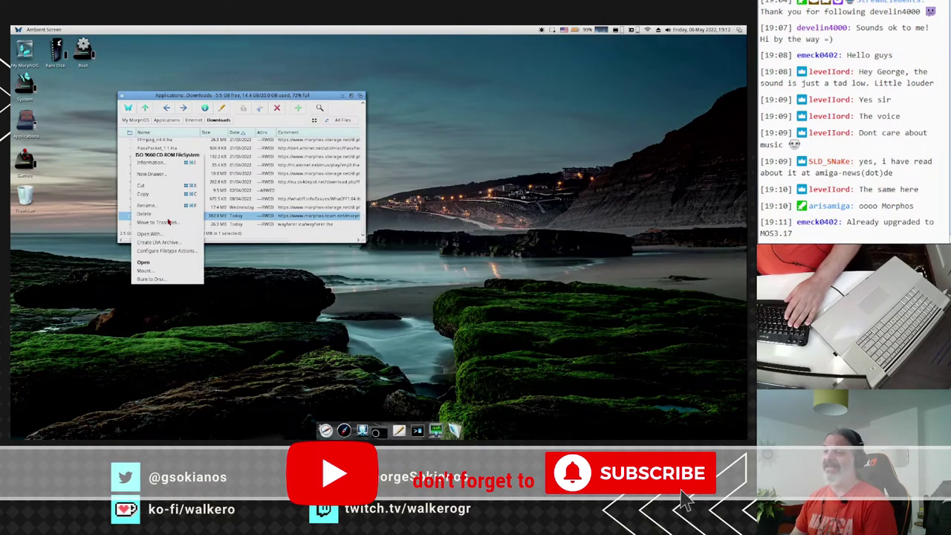
{"action": "left_click", "coordinate": [171, 274]}
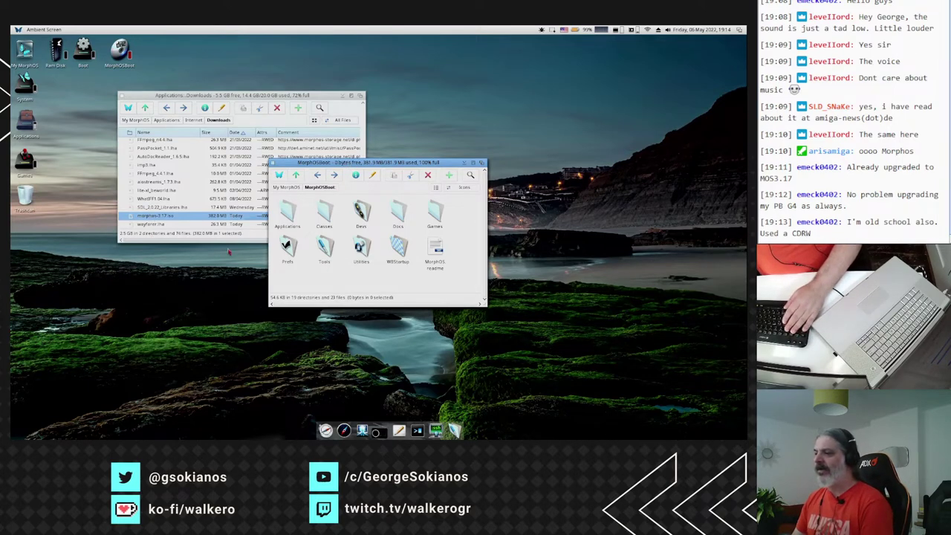
Try to run IWizard from the Tools drawer of the mounted MorphOSBoot volume.
{"action": "double_click", "coordinate": [324, 245]}
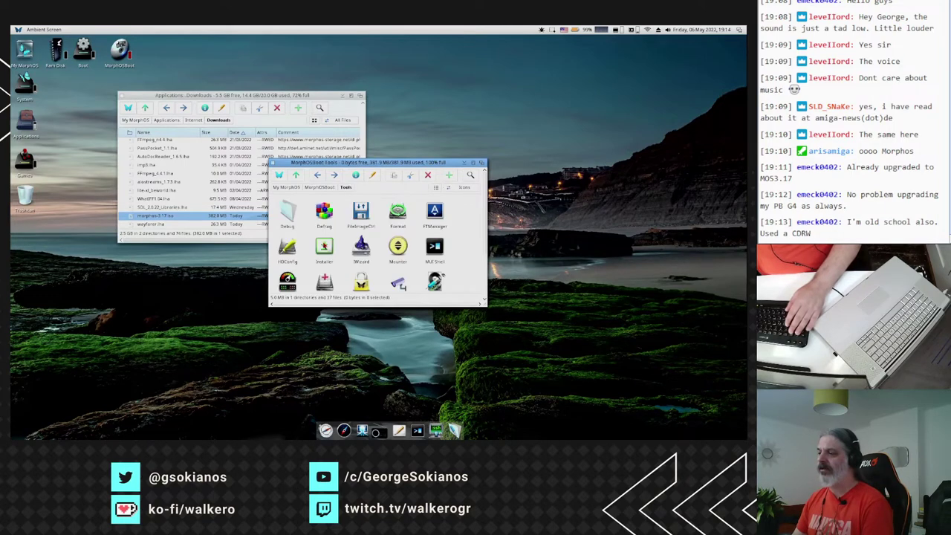
{"action": "left_click", "coordinate": [362, 249]}
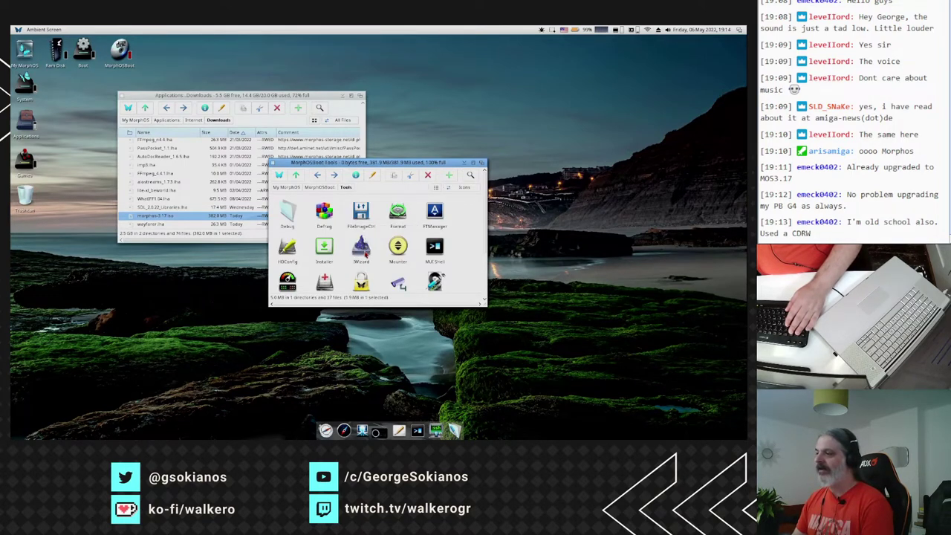
{"action": "double_click", "coordinate": [362, 250]}
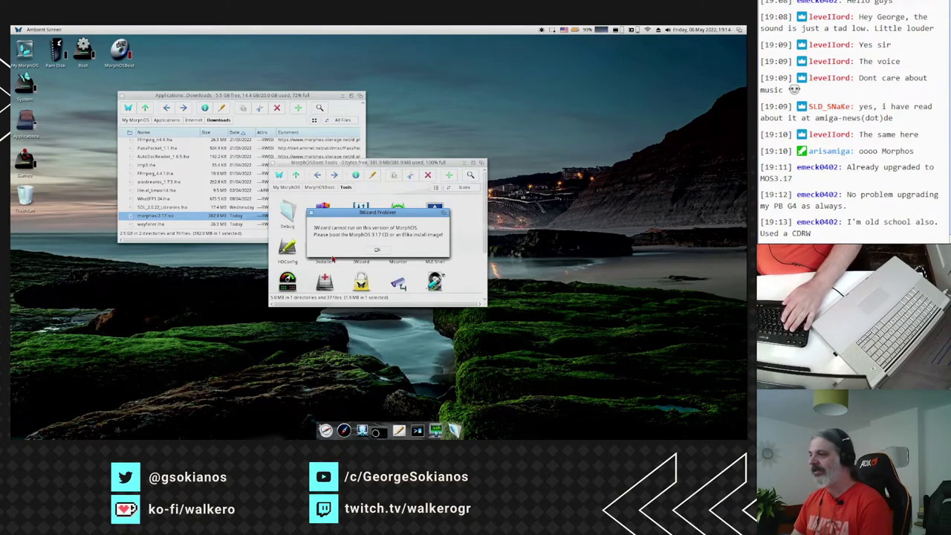
{"action": "left_click", "coordinate": [377, 252]}
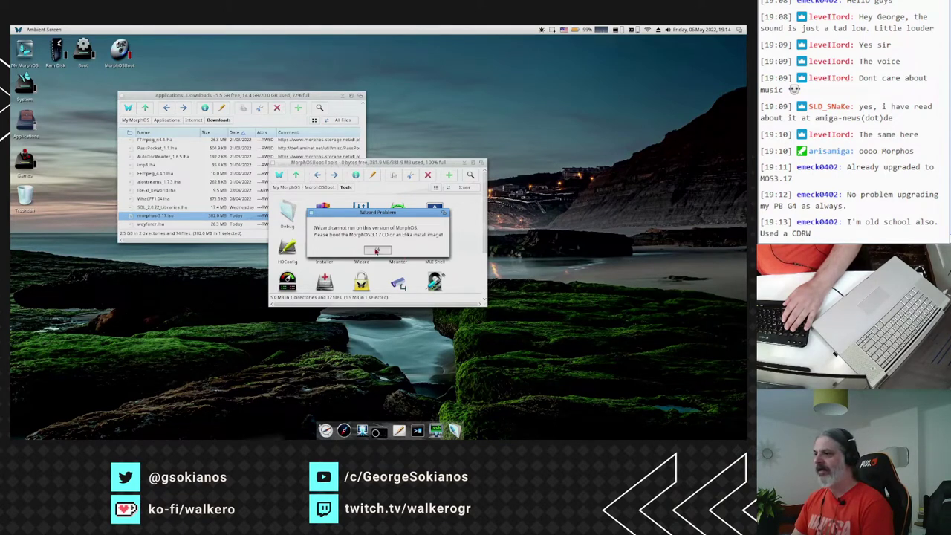
Return to the root of MorphOSBoot, show all files there, and shift its window up.
{"action": "left_click", "coordinate": [308, 187]}
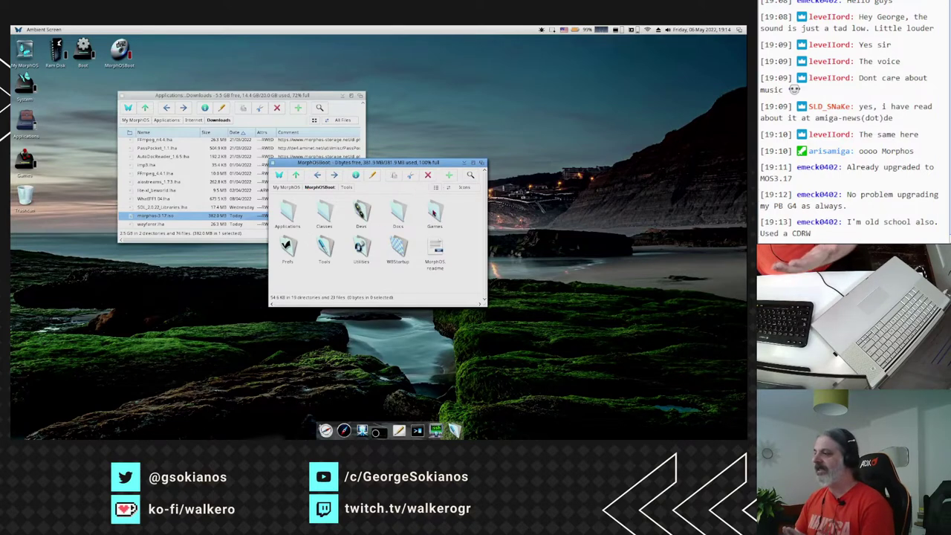
{"action": "left_click", "coordinate": [449, 189]}
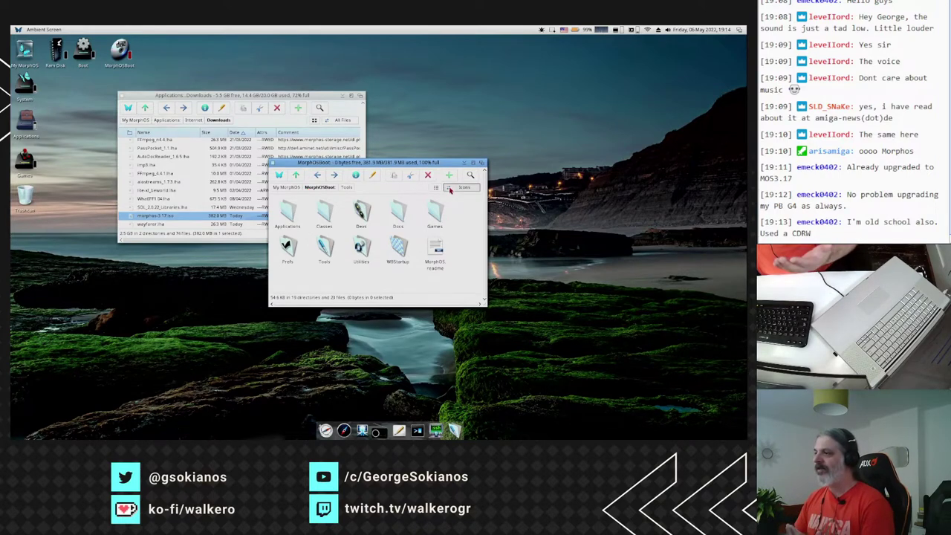
{"action": "left_click_drag", "start_coordinate": [405, 160], "coordinate": [378, 107]}
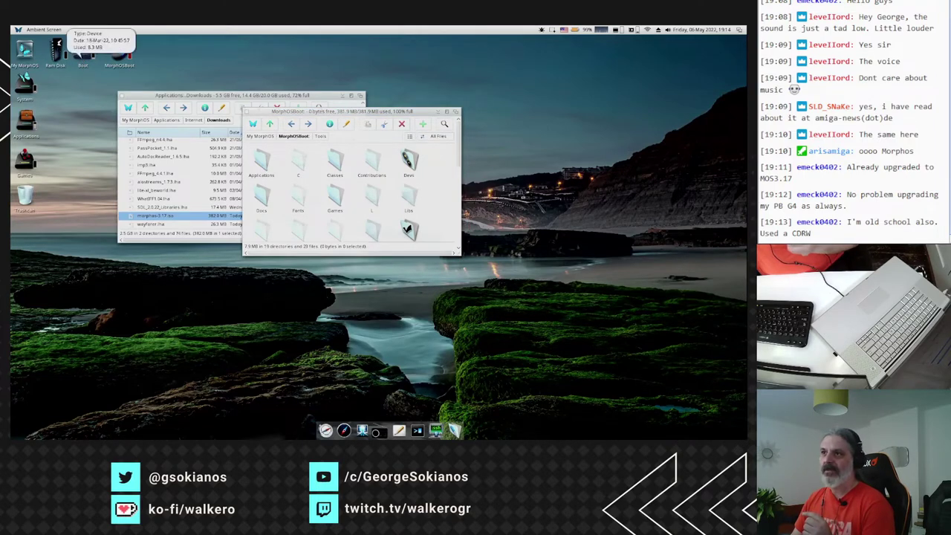
Open the Boot volume and show all of its files, including the boot images.
{"action": "double_click", "coordinate": [83, 61]}
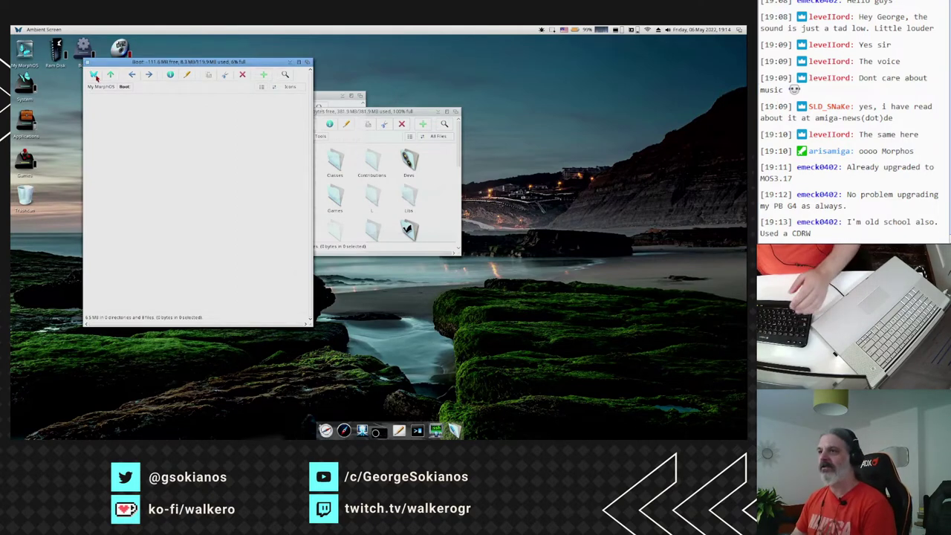
{"action": "left_click", "coordinate": [277, 86]}
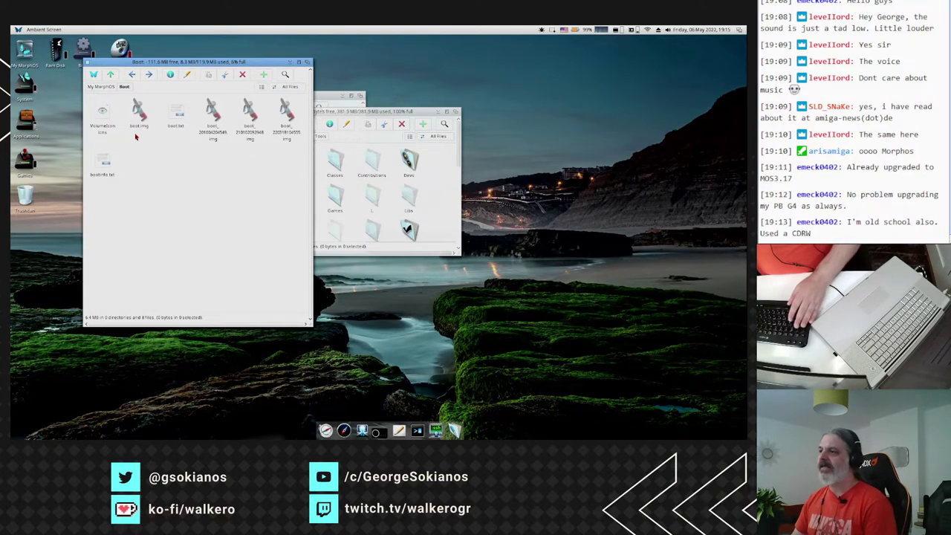
{"action": "left_click_drag", "start_coordinate": [297, 153], "coordinate": [199, 112]}
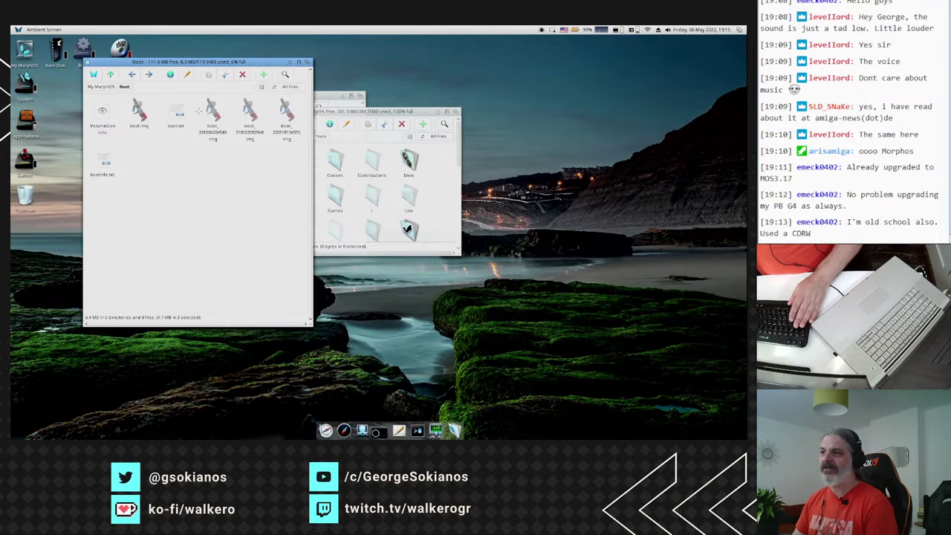
{"action": "left_click", "coordinate": [180, 168]}
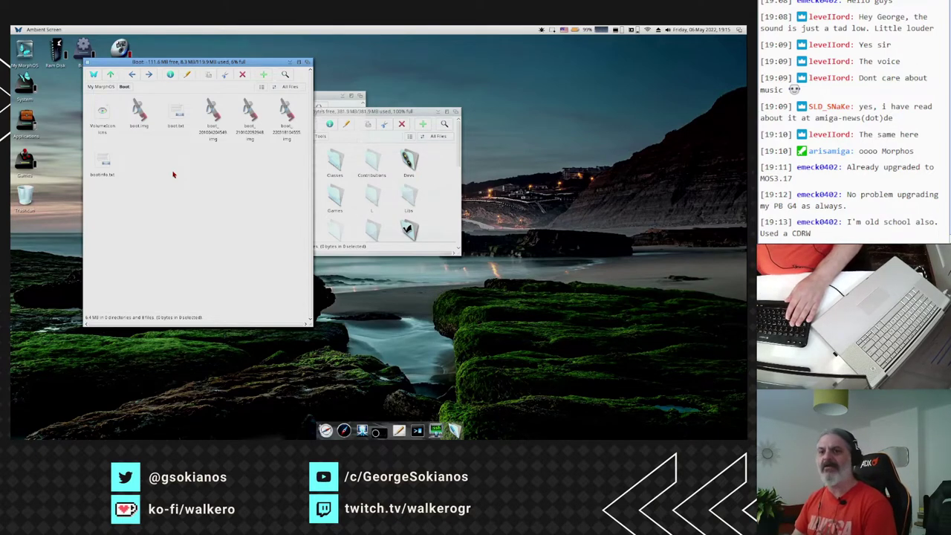
Place the MorphOSBoot window beside the Boot window and enlarge it to fit all its files.
{"action": "double_click", "coordinate": [389, 113]}
{"action": "left_click_drag", "start_coordinate": [453, 96], "coordinate": [460, 65]}
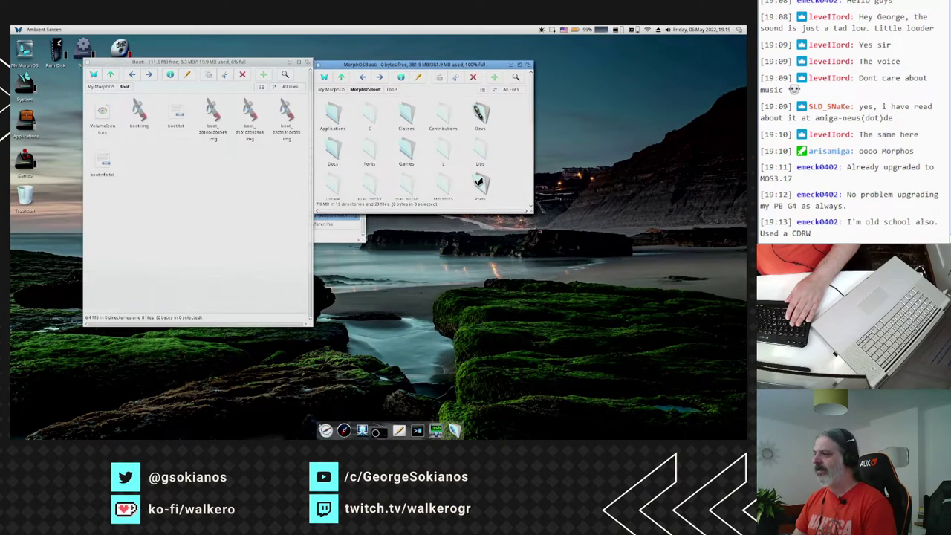
{"action": "left_click_drag", "start_coordinate": [530, 203], "coordinate": [573, 343]}
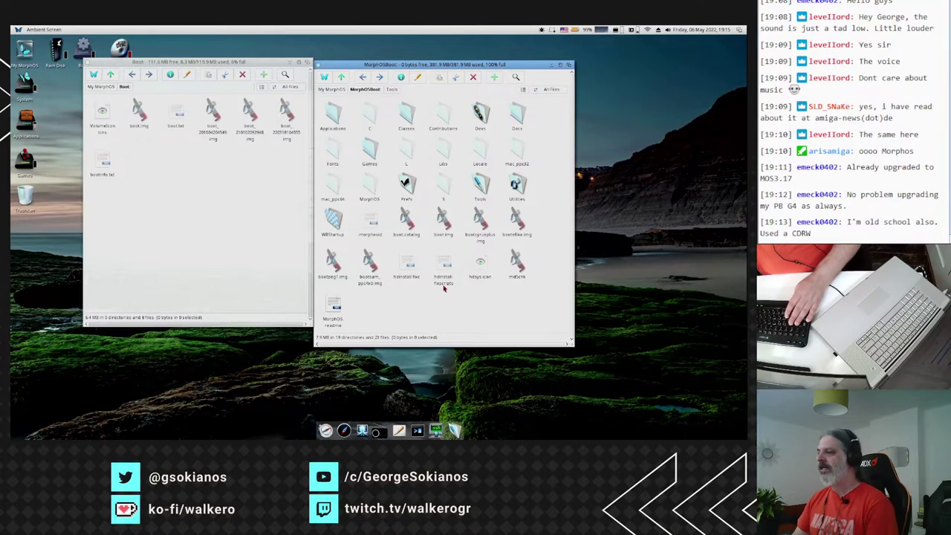
Compare boot.img on the Boot volume with boot.img and bootcyrusplus.img on MorphOSBoot.
{"action": "left_click", "coordinate": [444, 224]}
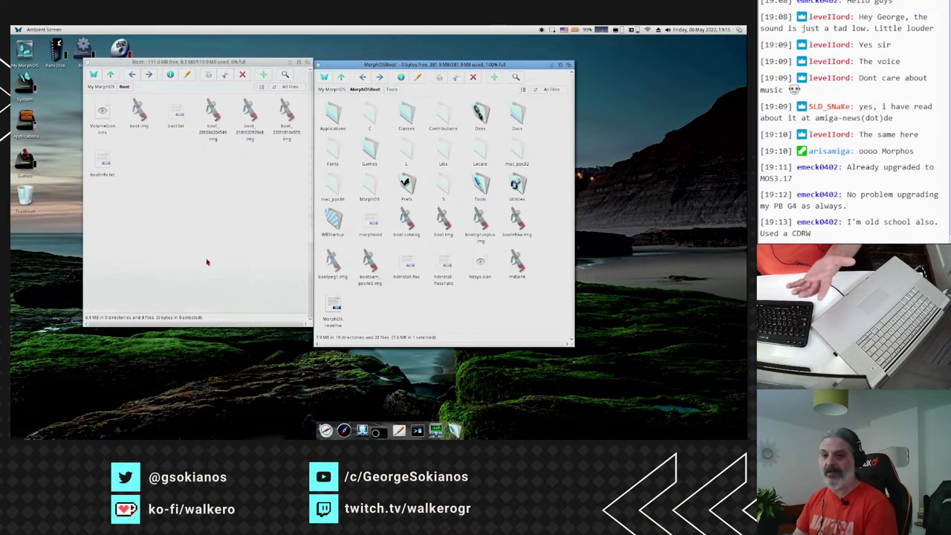
{"action": "left_click", "coordinate": [390, 316]}
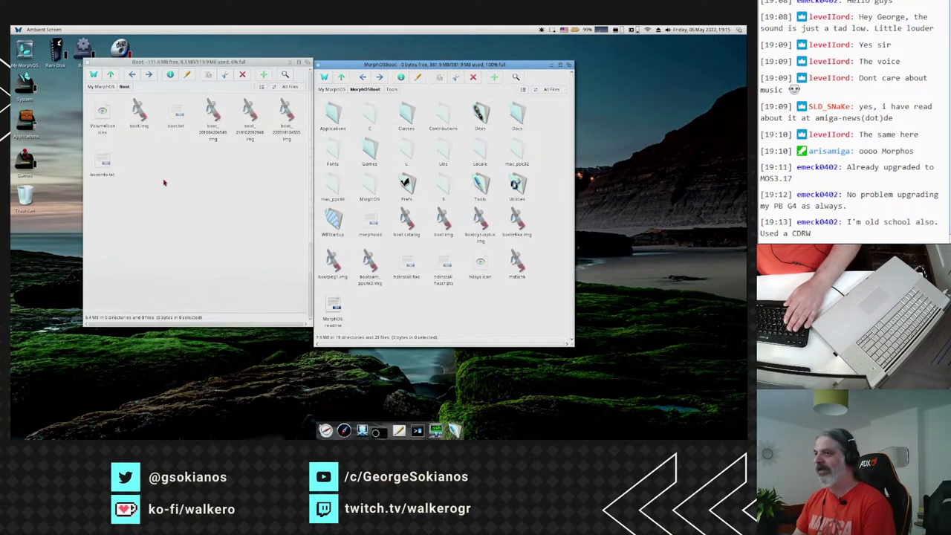
{"action": "left_click", "coordinate": [234, 236]}
{"action": "left_click_drag", "start_coordinate": [138, 111], "coordinate": [433, 234]}
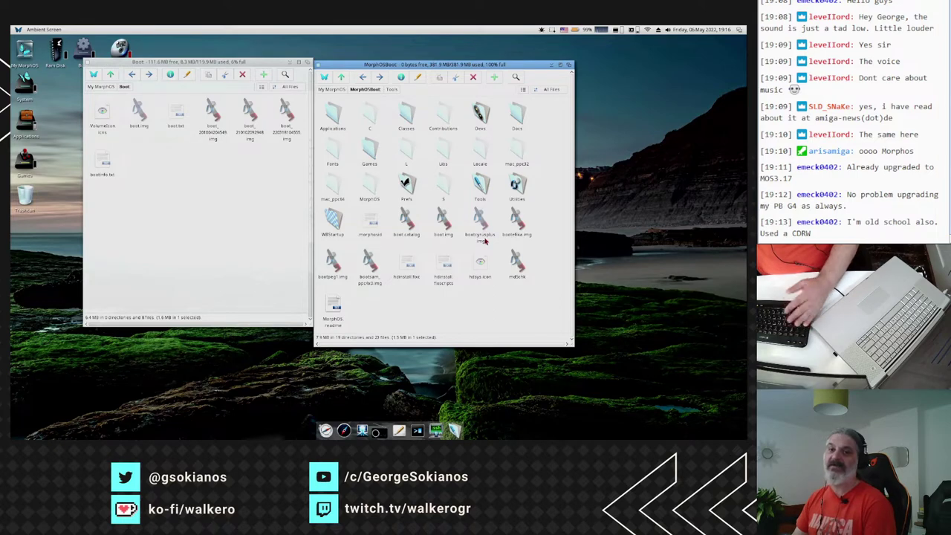
{"action": "mouse_move", "coordinate": [481, 240]}
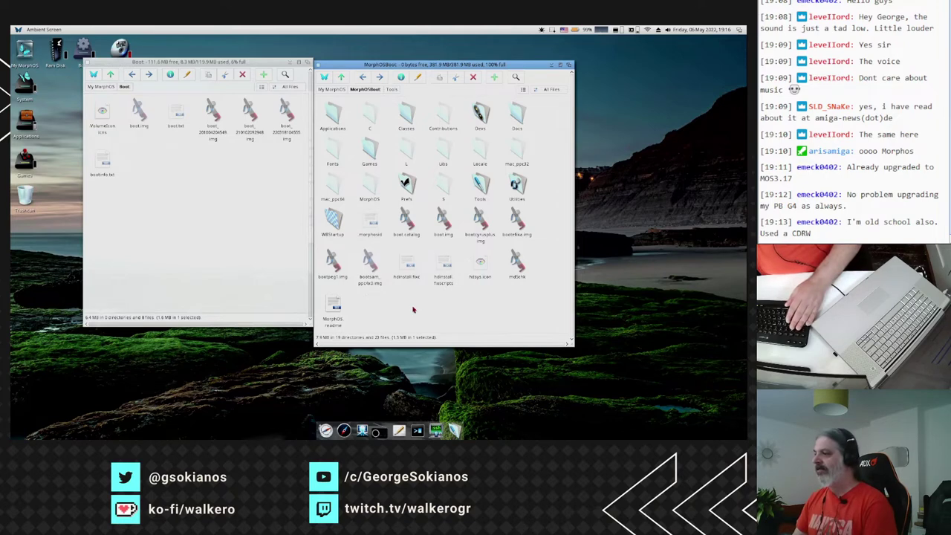
{"action": "left_click", "coordinate": [399, 327]}
{"action": "left_click", "coordinate": [445, 238]}
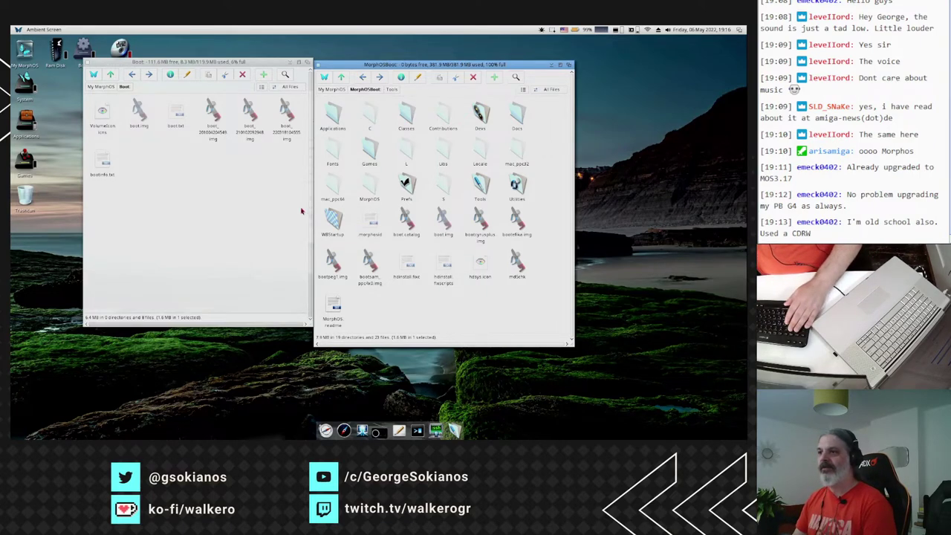
Rename the existing boot.img on the Boot volume to boot_3.16.img.
{"action": "left_click", "coordinate": [200, 169]}
{"action": "left_click", "coordinate": [139, 111]}
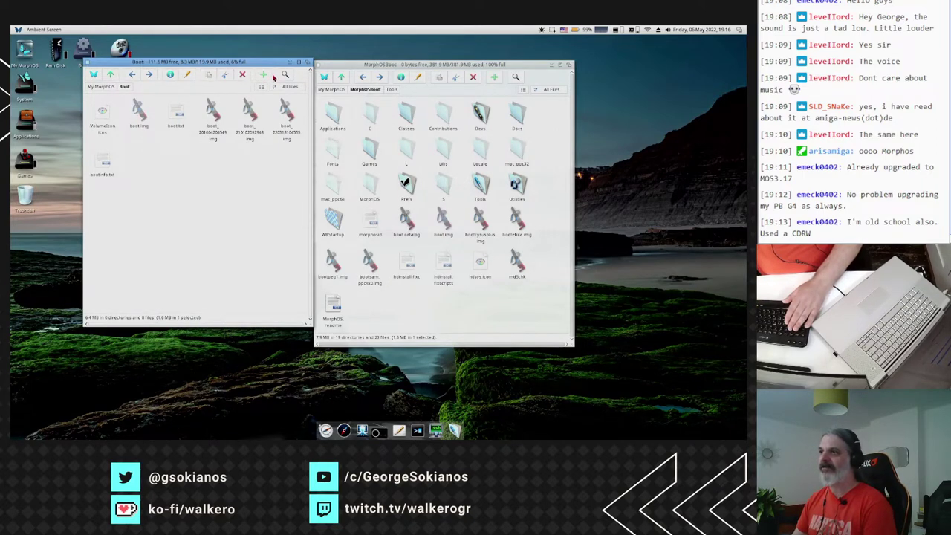
{"action": "left_click", "coordinate": [188, 77]}
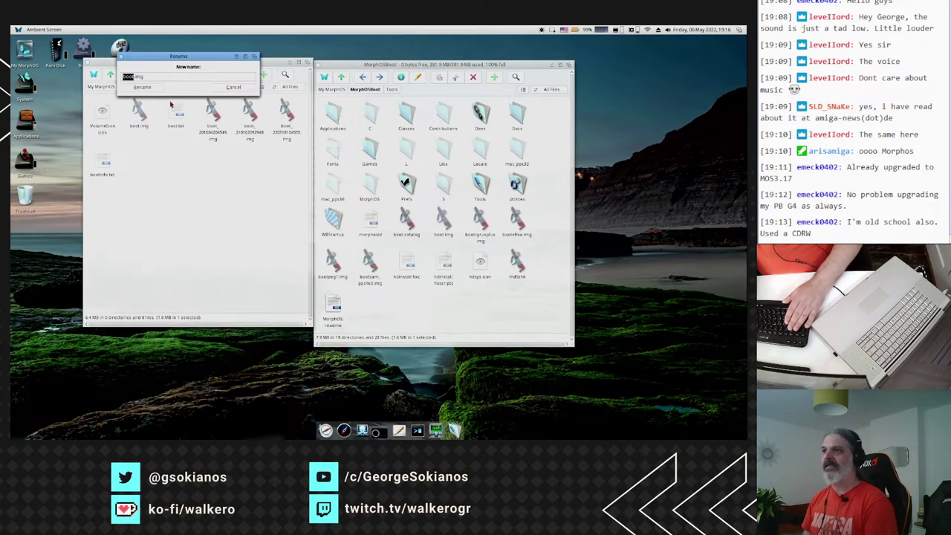
{"action": "key", "text": "Right"}
{"action": "type", "text": "_"}
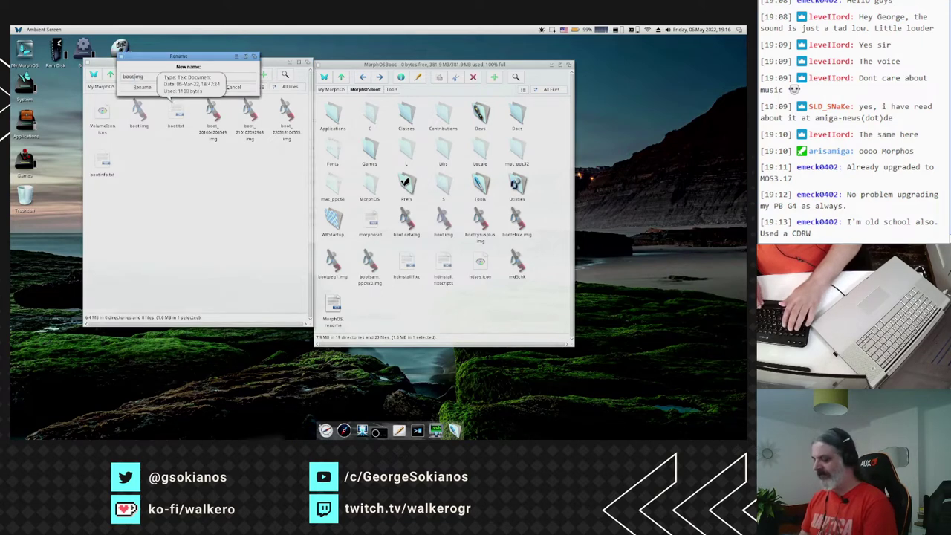
{"action": "type", "text": "3.15"}
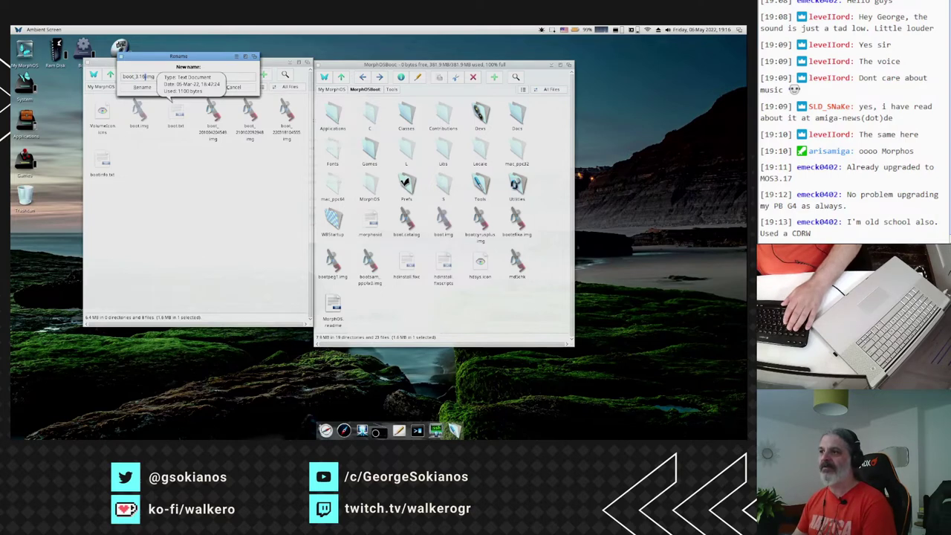
{"action": "key", "text": "Return"}
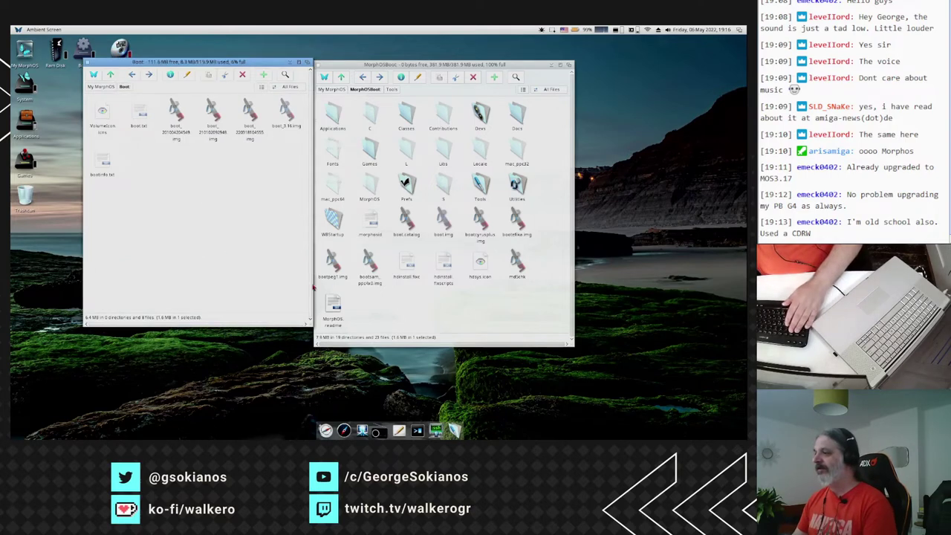
Copy boot.img from the MorphOSBoot disc image into the Boot volume.
{"action": "left_click", "coordinate": [429, 304]}
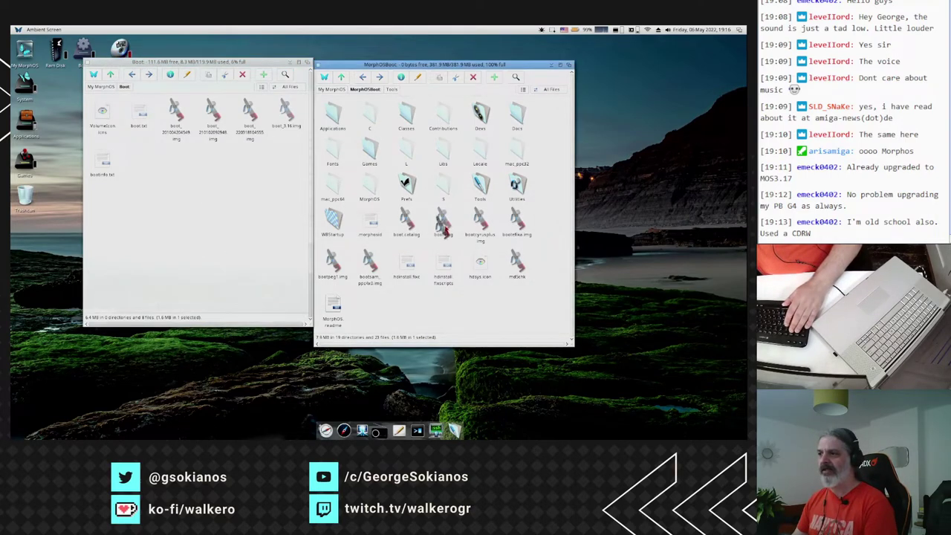
{"action": "left_click_drag", "start_coordinate": [444, 232], "coordinate": [224, 185]}
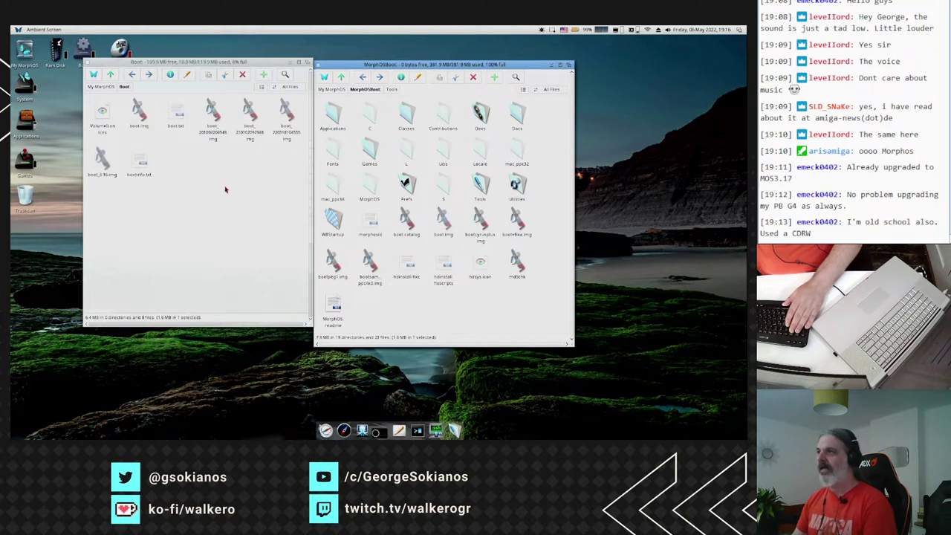
{"action": "left_click", "coordinate": [199, 225]}
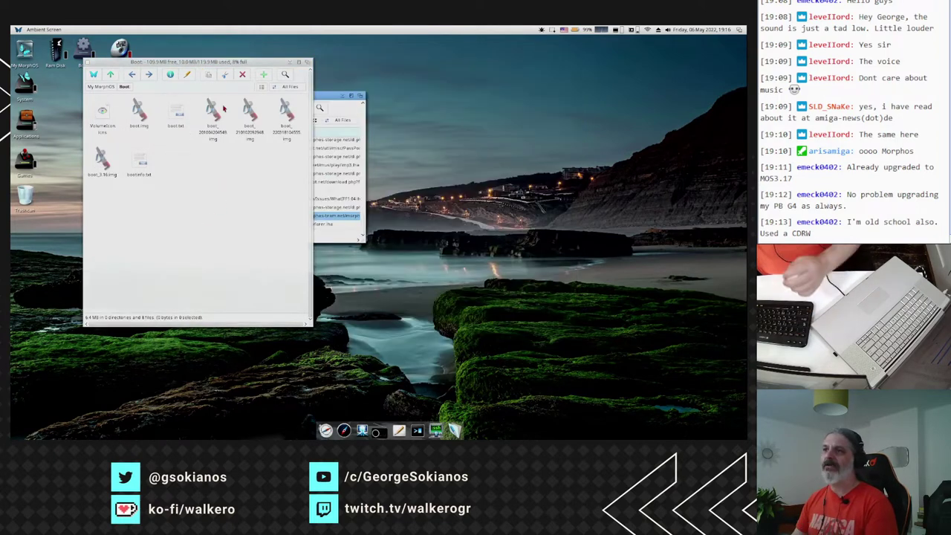
Close the open Boot and Downloads windows and eject the mounted MorphOSBoot image.
{"action": "left_click", "coordinate": [87, 63]}
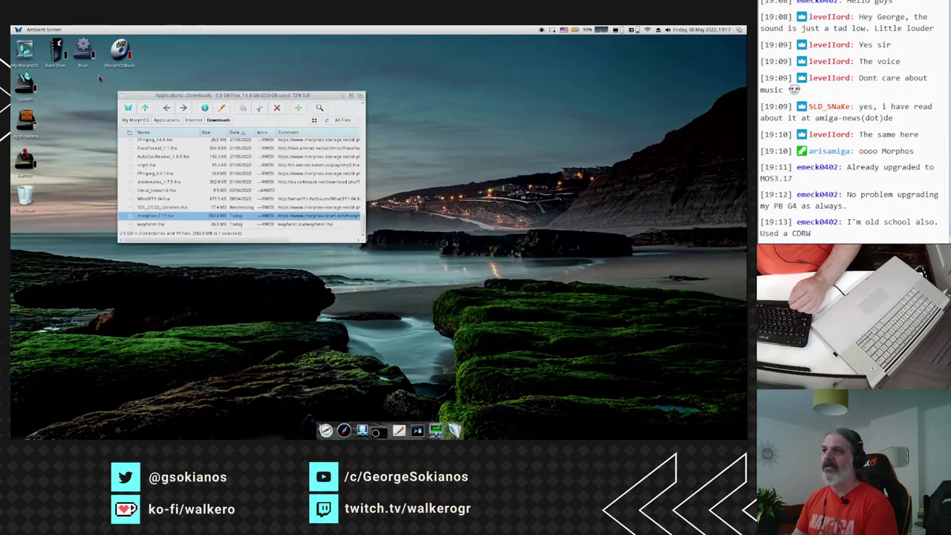
{"action": "left_click", "coordinate": [122, 96]}
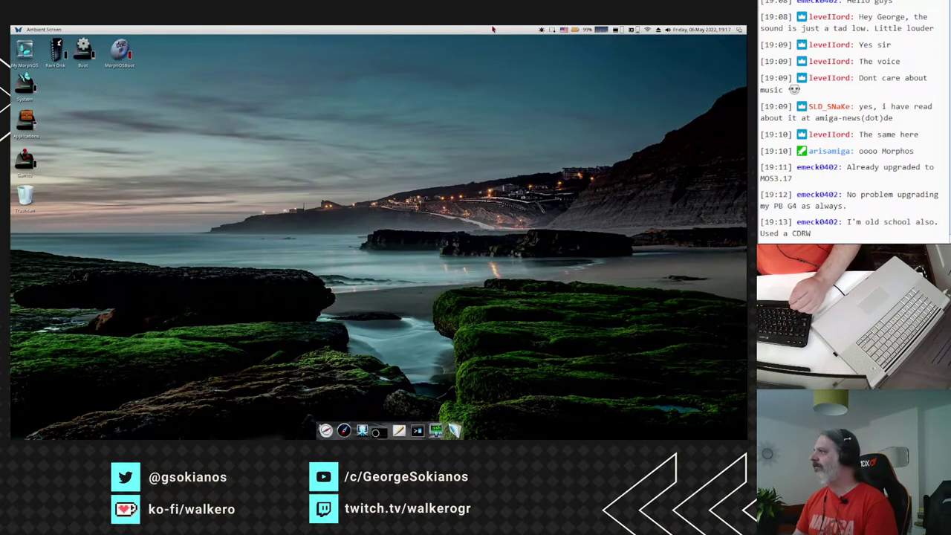
{"action": "left_click", "coordinate": [658, 30]}
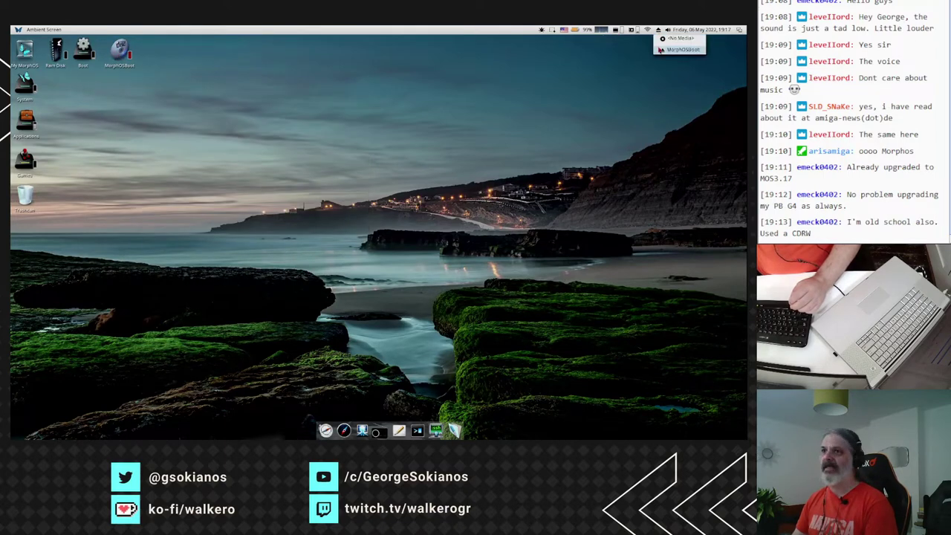
{"action": "left_click", "coordinate": [677, 51]}
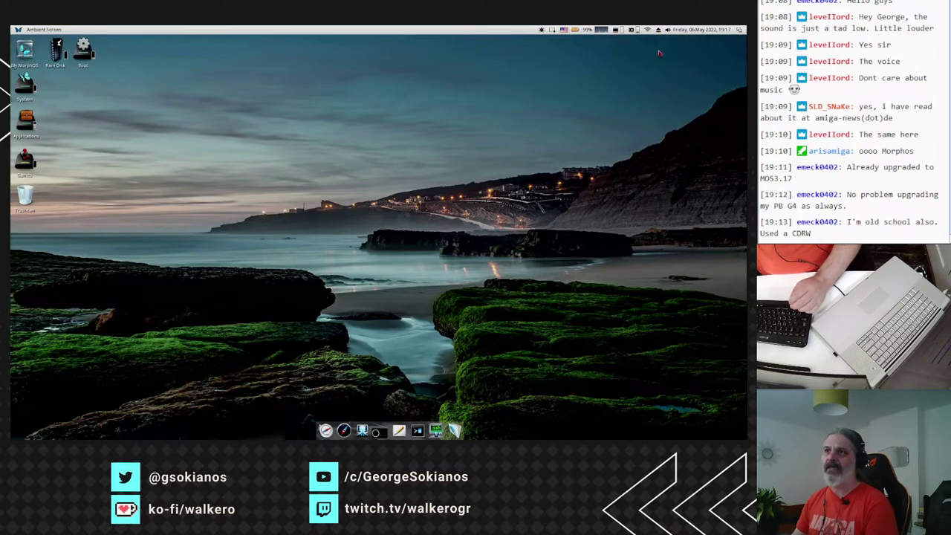
Call up Ambient's shutdown request and choose to reboot the computer.
{"action": "right_click", "coordinate": [29, 31]}
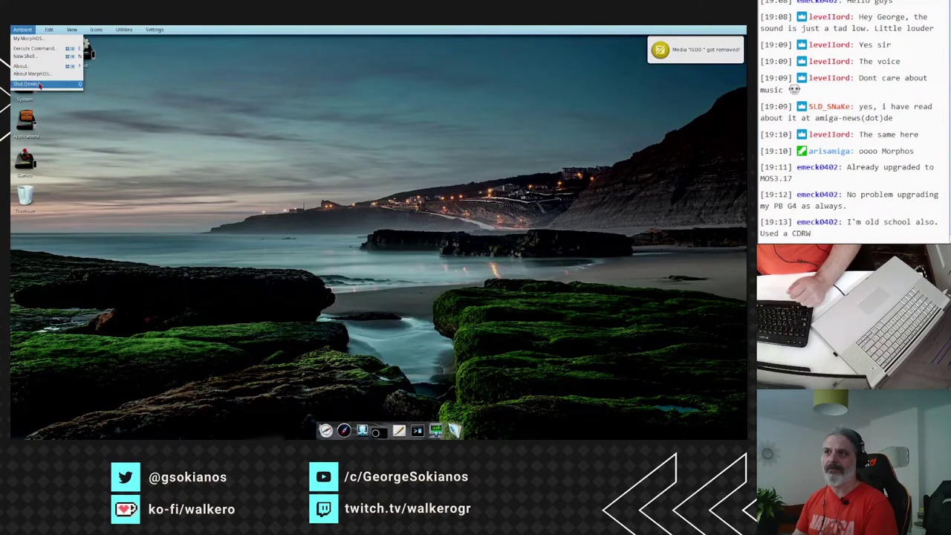
{"action": "left_click", "coordinate": [37, 84]}
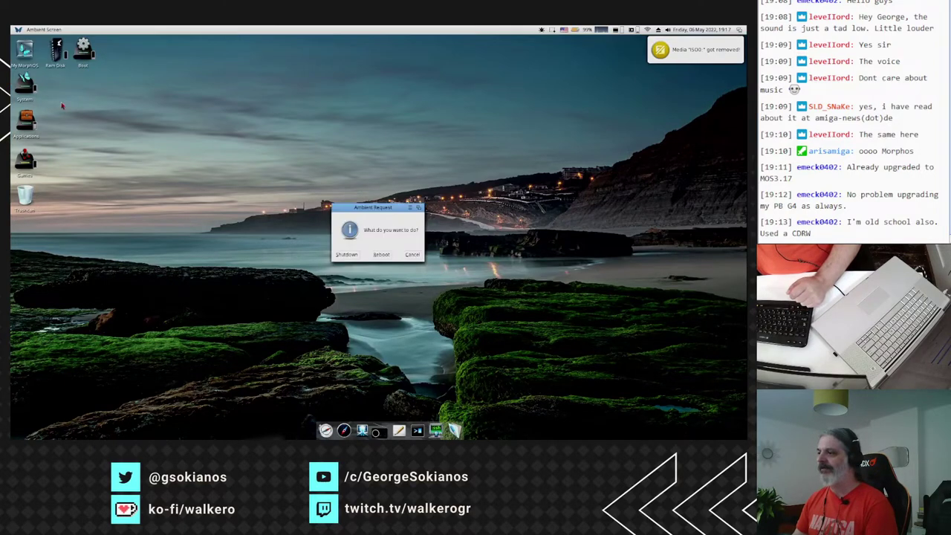
{"action": "left_click", "coordinate": [381, 255]}
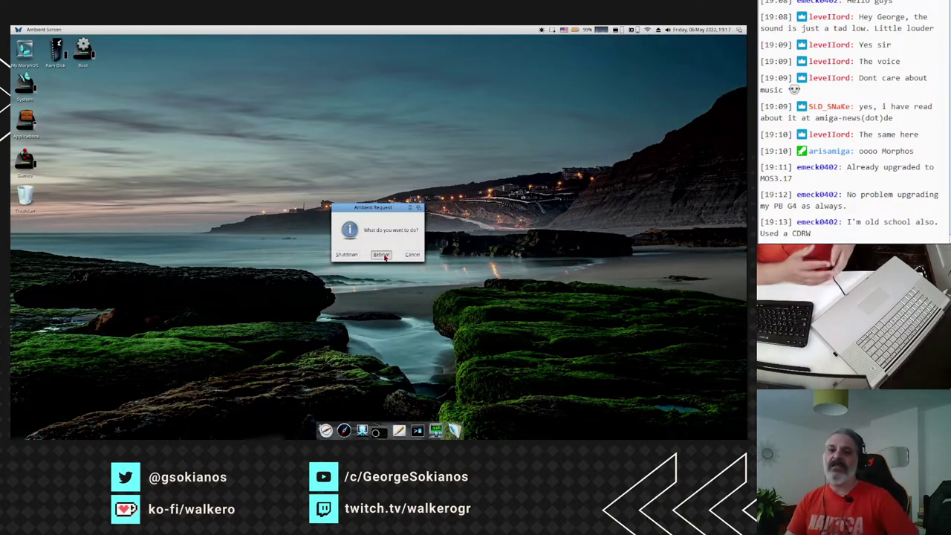